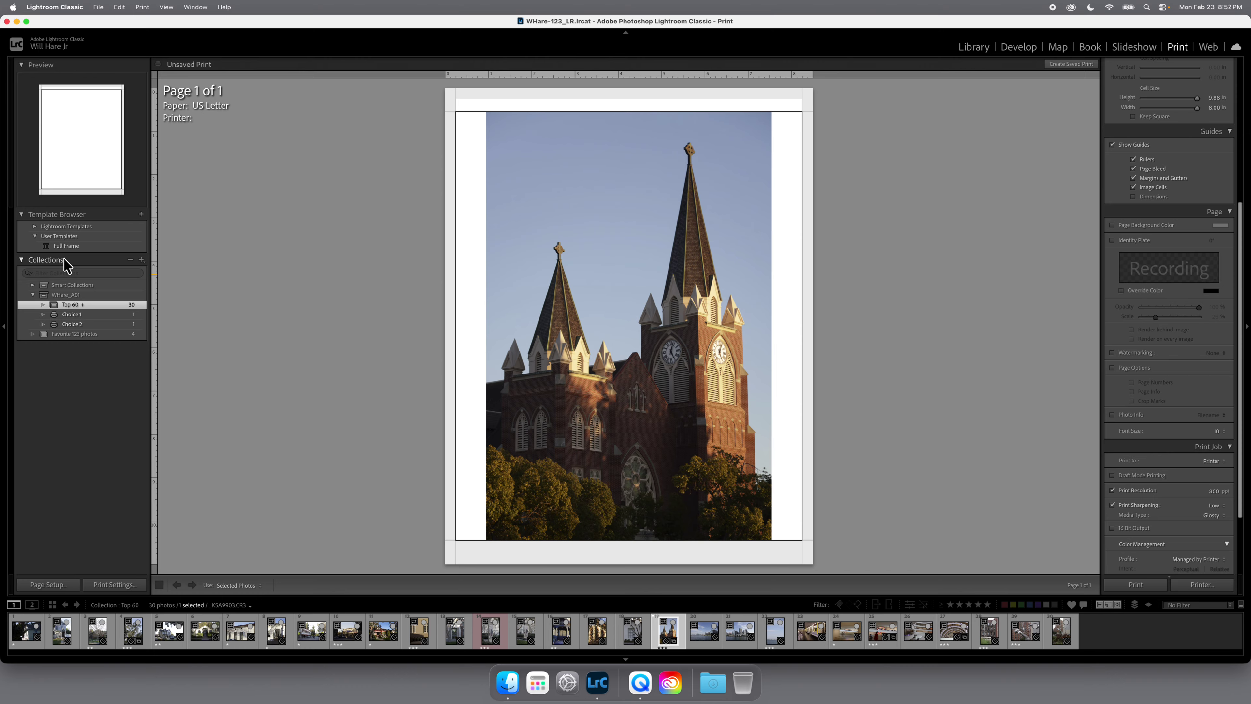
Step: Apply the 4x5 Contact Sheet layout from the built-in Lightroom Templates
{"action": "left_click", "coordinate": [34, 226]}
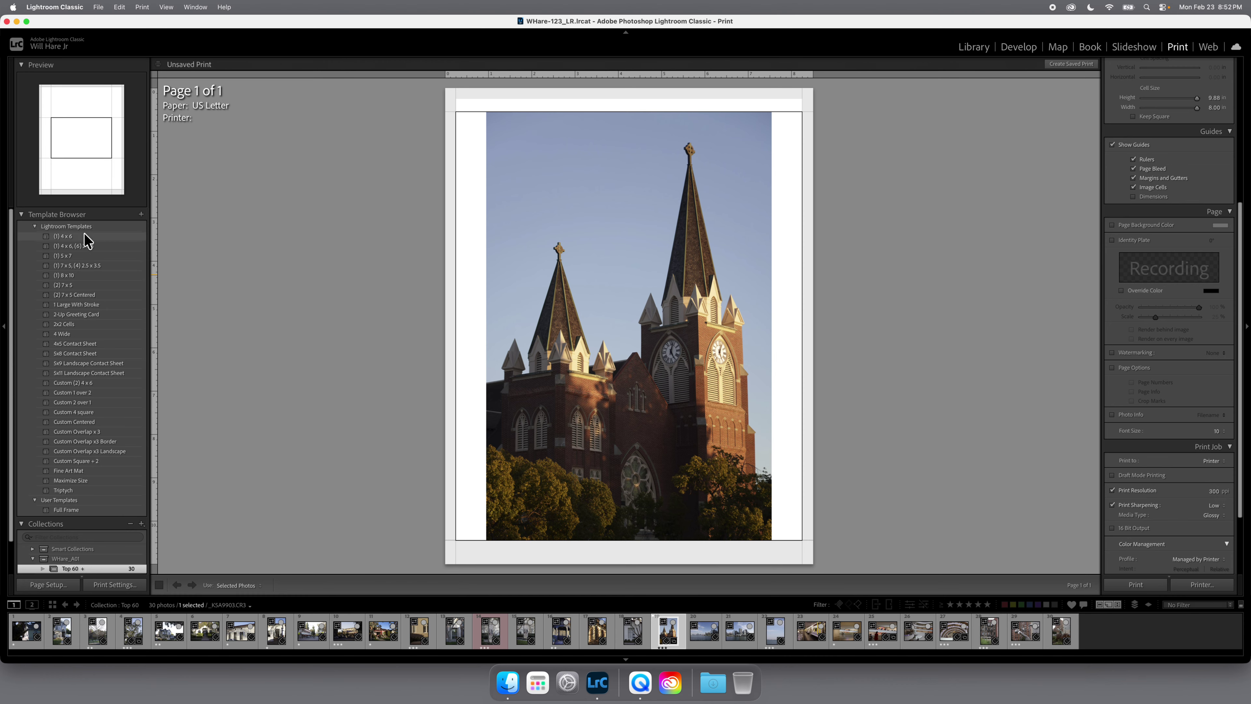
{"action": "left_click", "coordinate": [86, 344]}
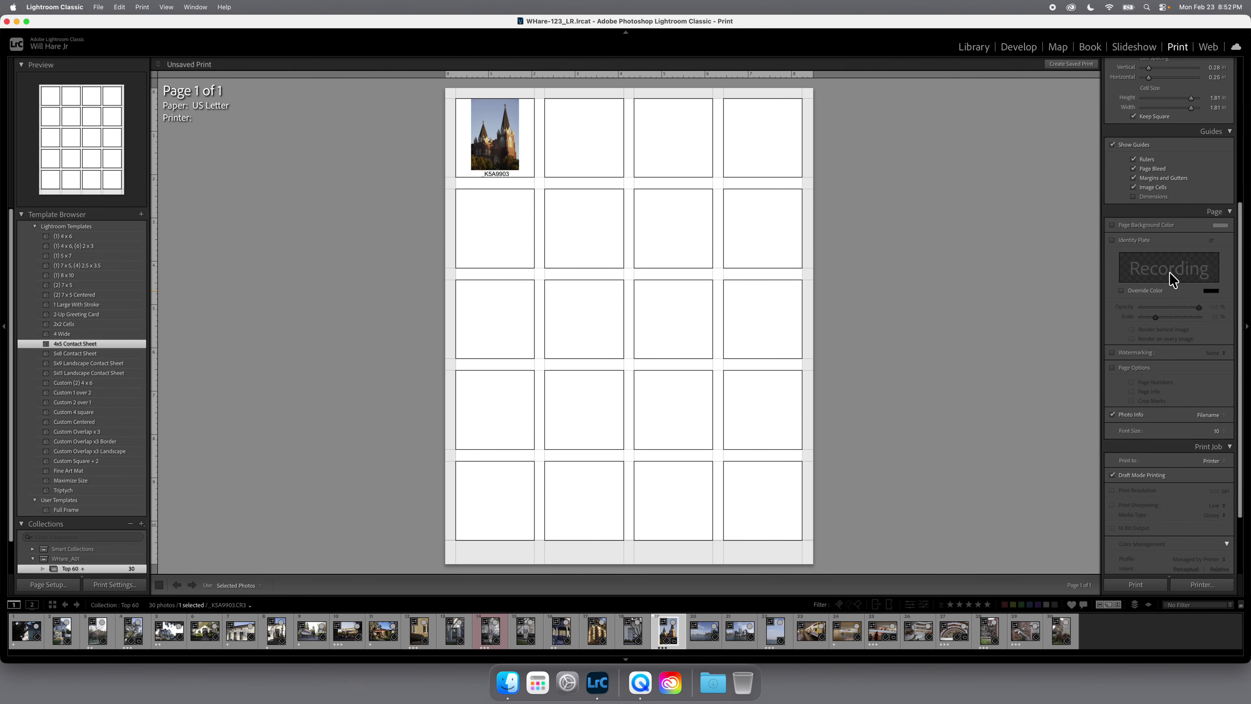
Step: Turn Zoom to Fill on and back off, and review the image settings and page margins
{"action": "scroll", "coordinate": [1170, 276], "scroll_direction": "up", "scroll_amount": 5}
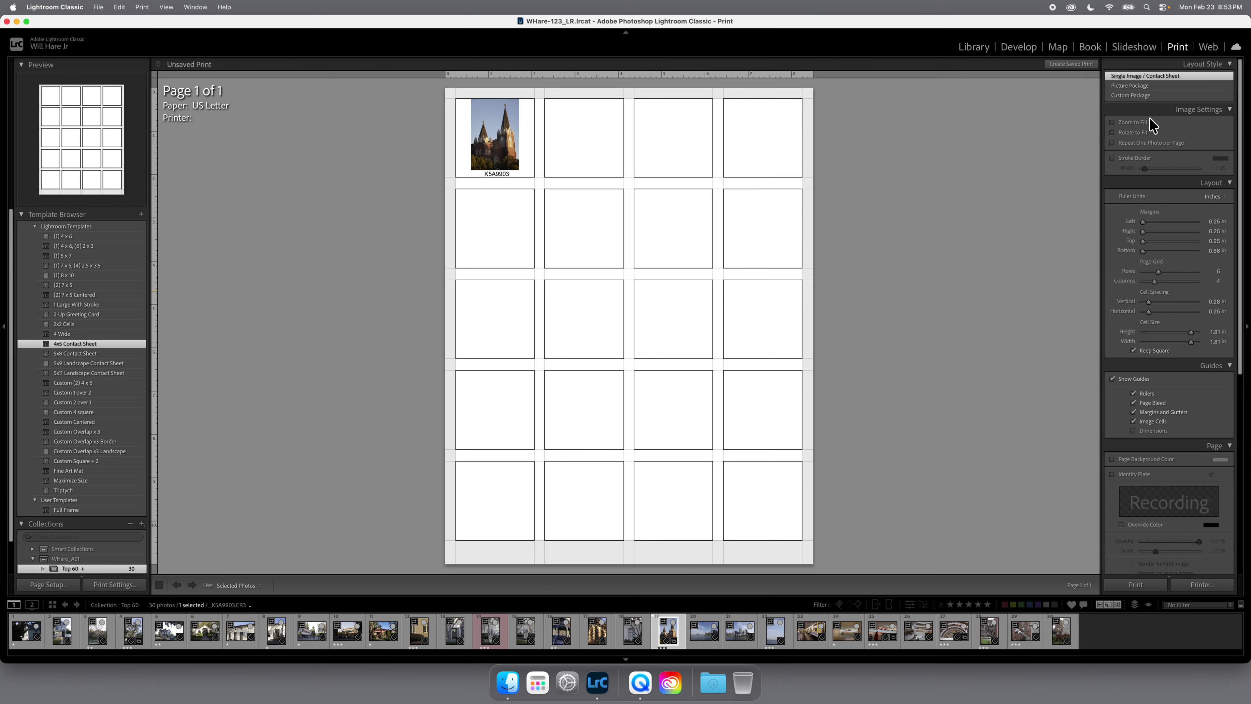
{"action": "left_click", "coordinate": [1112, 122]}
{"action": "left_click", "coordinate": [1112, 123]}
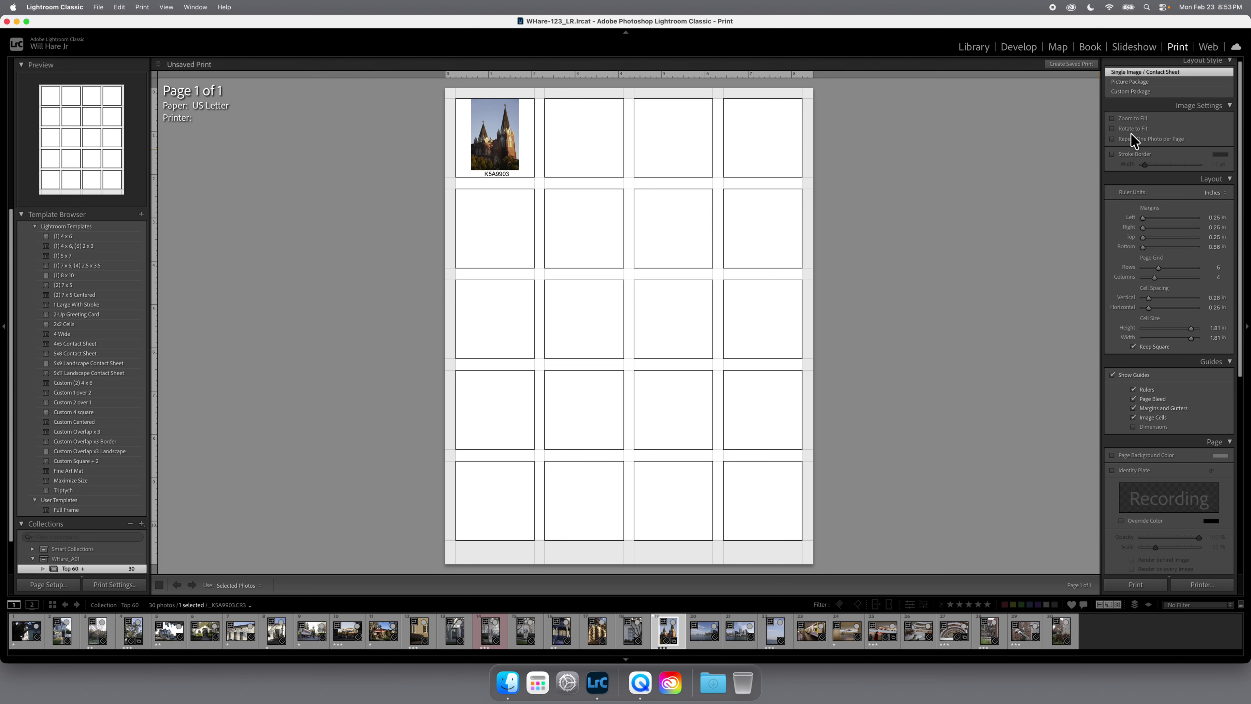
{"action": "scroll", "coordinate": [1131, 141], "scroll_direction": "down", "scroll_amount": 1}
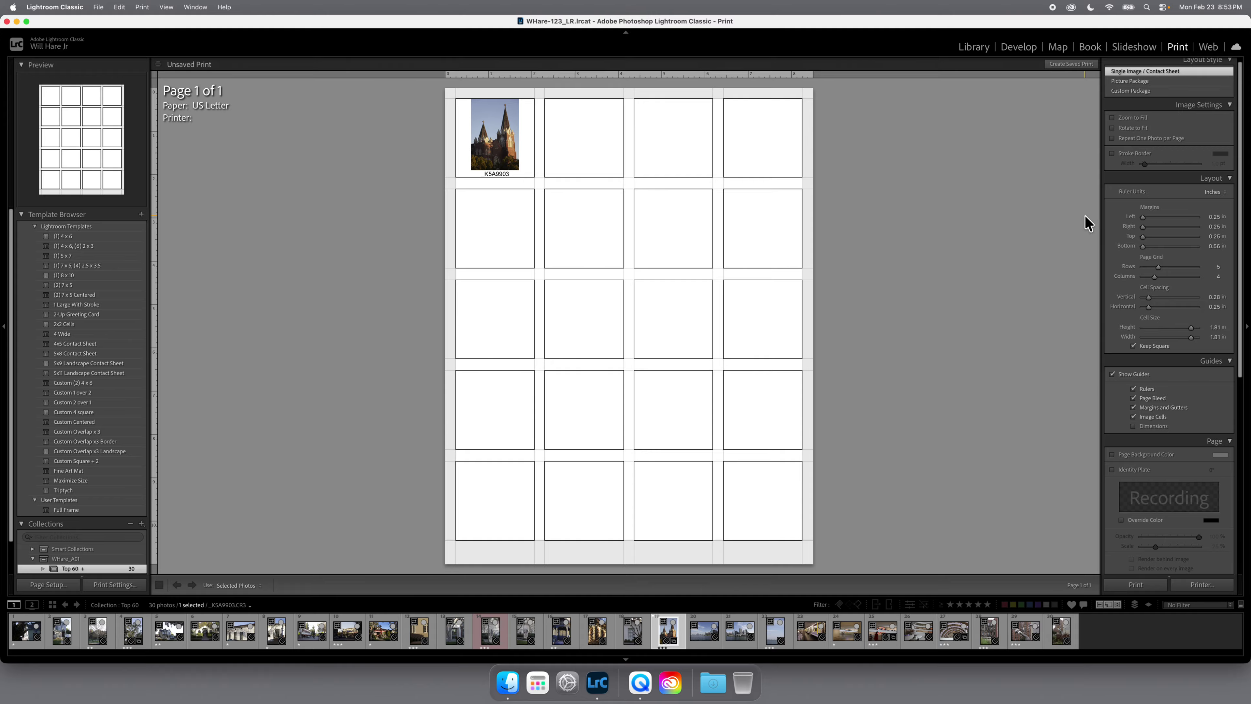
{"action": "scroll", "coordinate": [1130, 192], "scroll_direction": "up", "scroll_amount": 1}
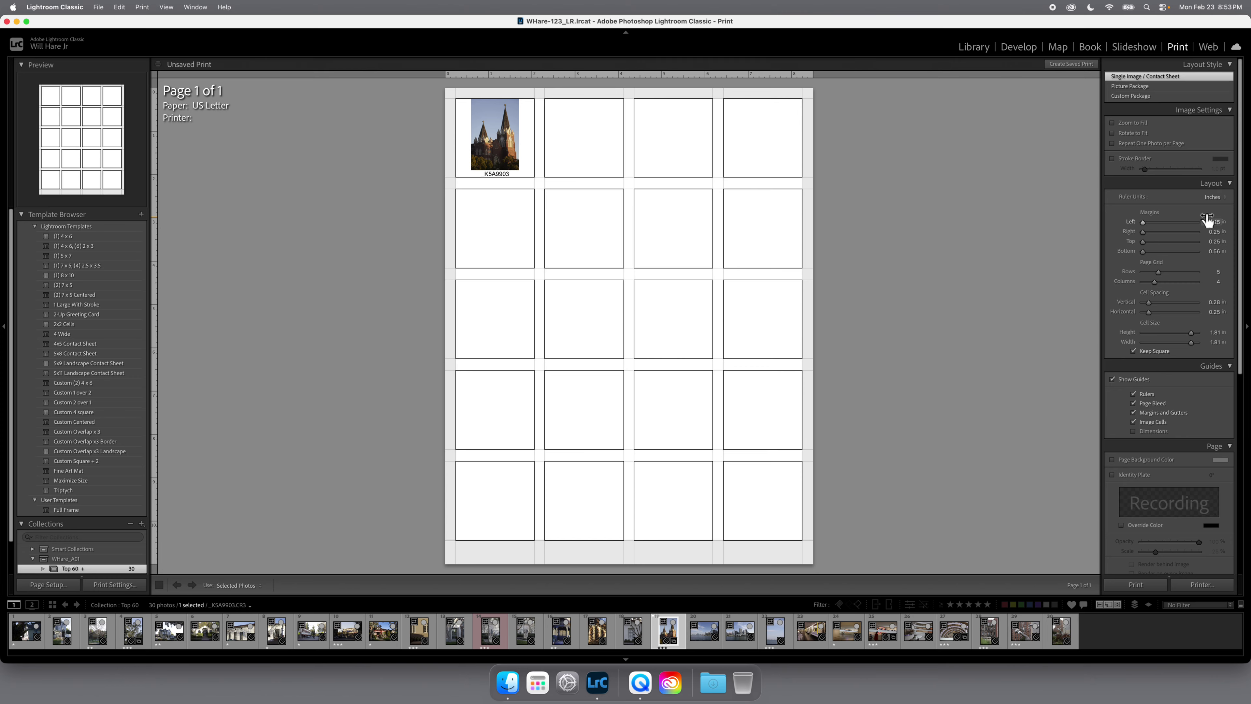
{"action": "scroll", "coordinate": [1213, 249], "scroll_direction": "down", "scroll_amount": 1}
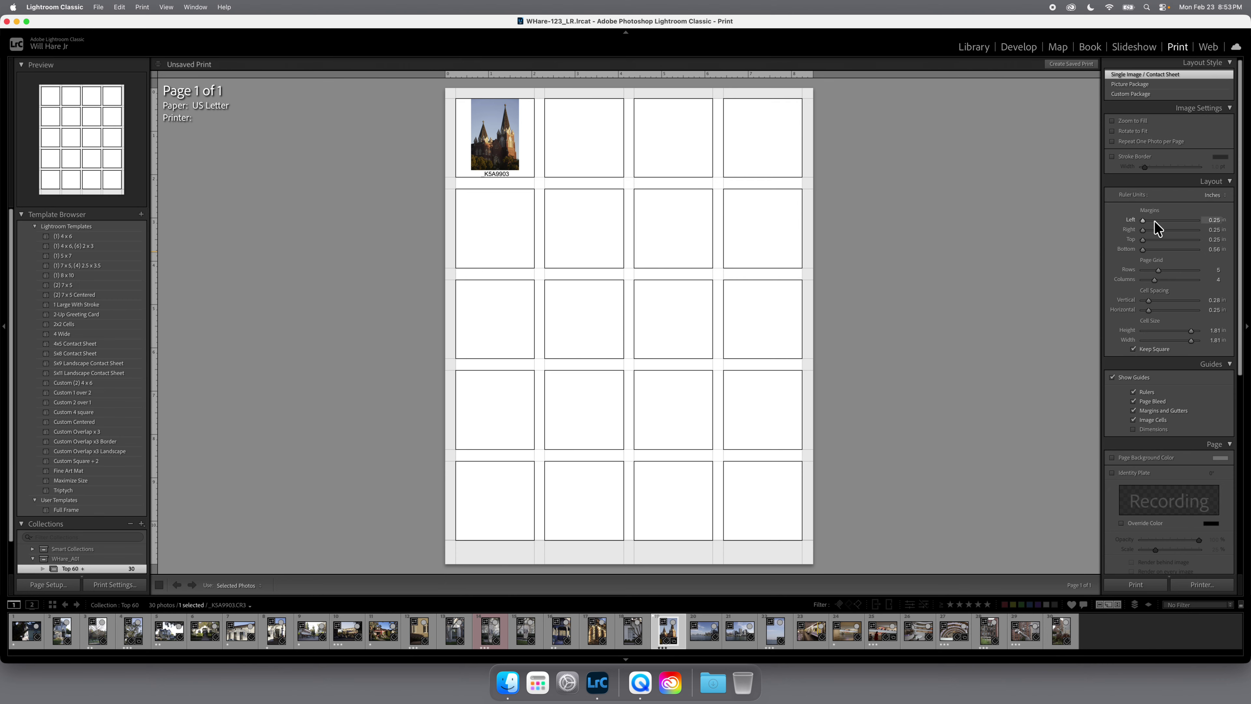
{"action": "scroll", "coordinate": [1147, 249], "scroll_direction": "up", "scroll_amount": 1}
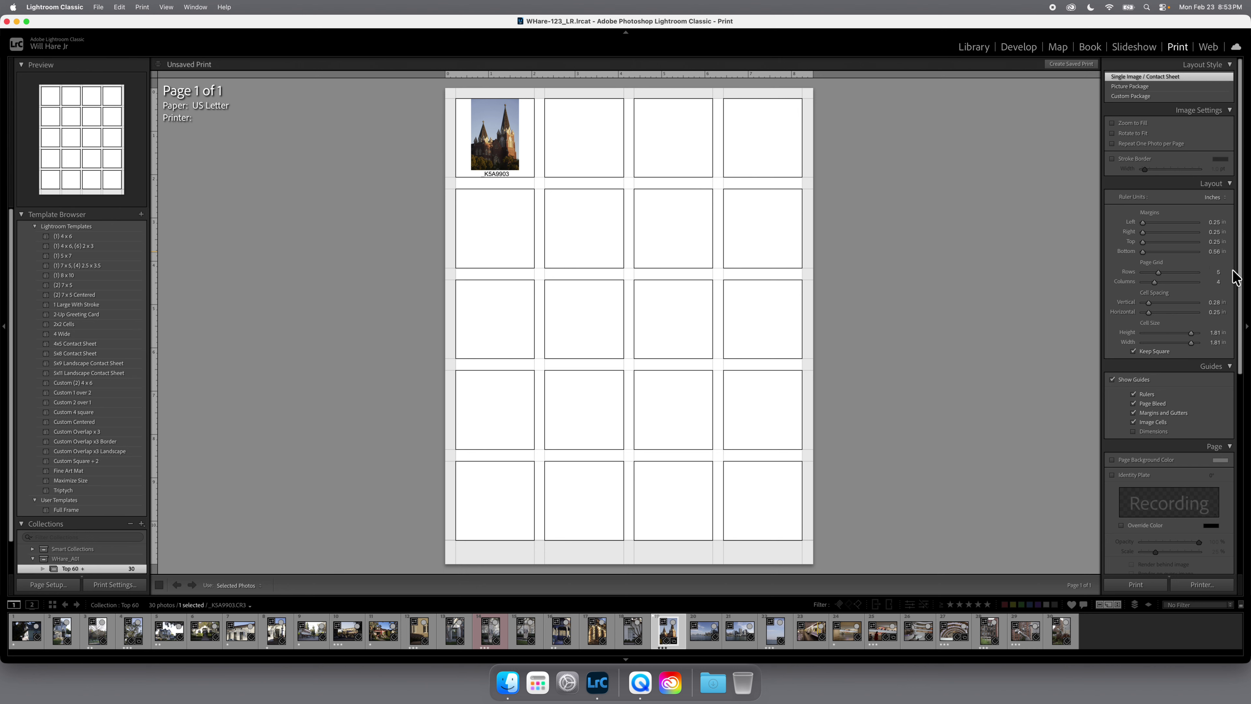
Step: Try a page grid of 6 rows and 5 columns, and return it to 5 rows and 4 columns
{"action": "left_click", "coordinate": [1159, 274]}
{"action": "left_click_drag", "start_coordinate": [1158, 274], "coordinate": [1156, 279]}
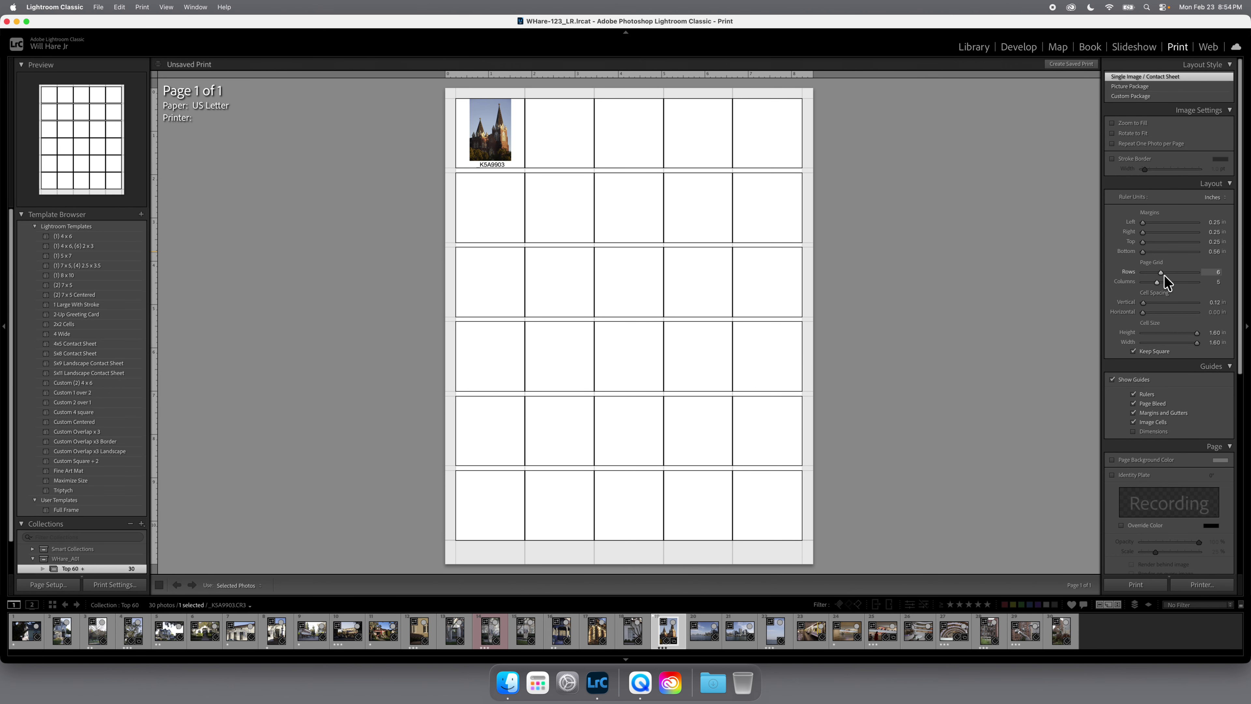
{"action": "left_click", "coordinate": [1160, 272]}
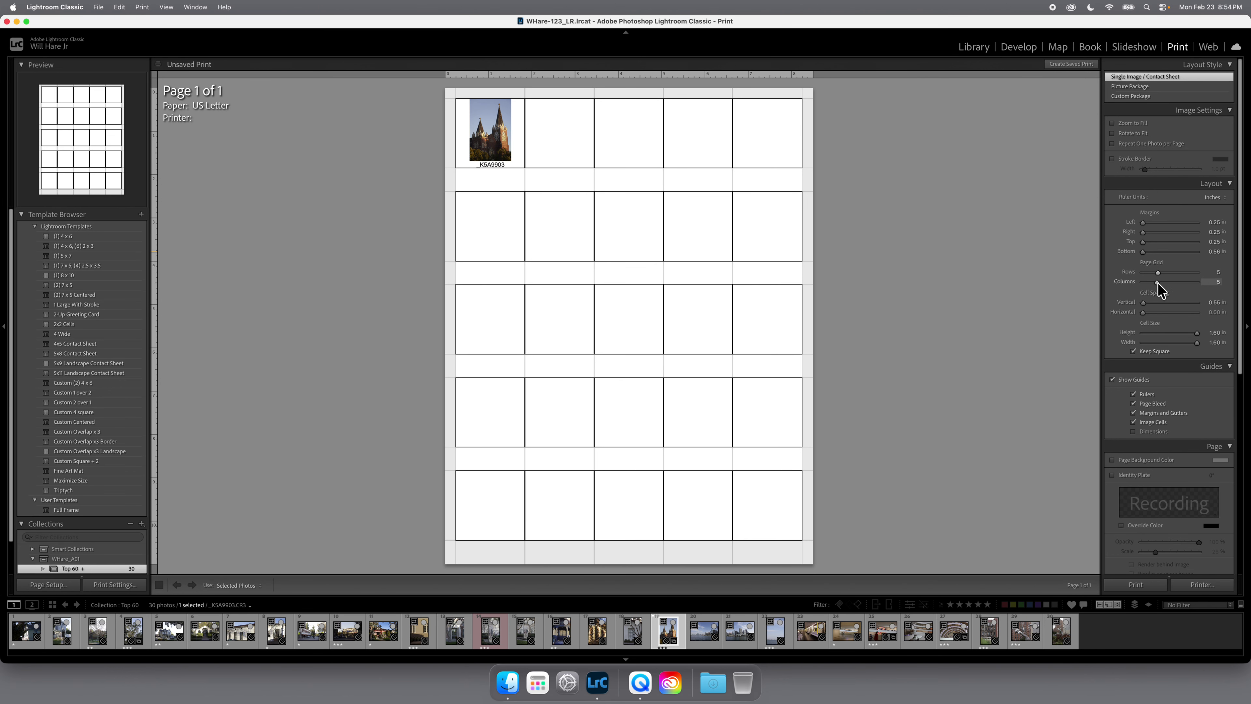
{"action": "left_click", "coordinate": [1156, 282]}
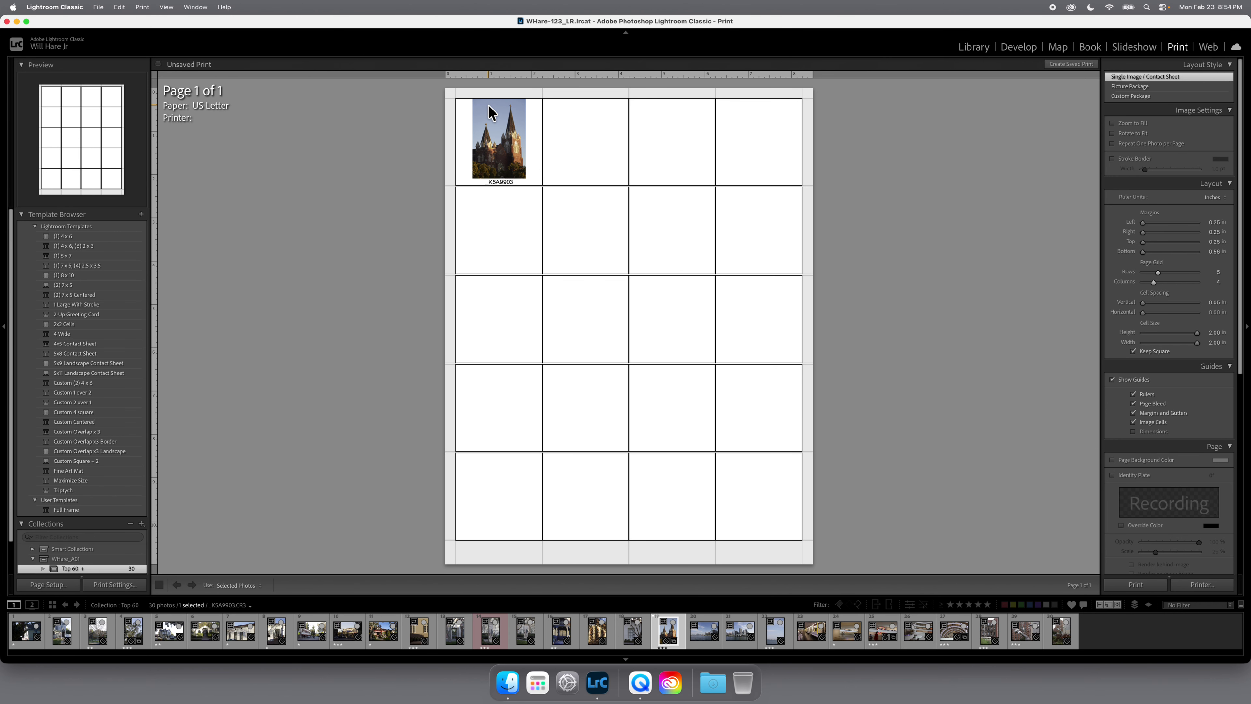
Step: Set the contact sheet's page grid to 6 rows and 5 columns
{"action": "left_click", "coordinate": [1158, 270]}
{"action": "left_click", "coordinate": [1156, 280]}
{"action": "left_click_drag", "start_coordinate": [1157, 280], "coordinate": [1160, 272]}
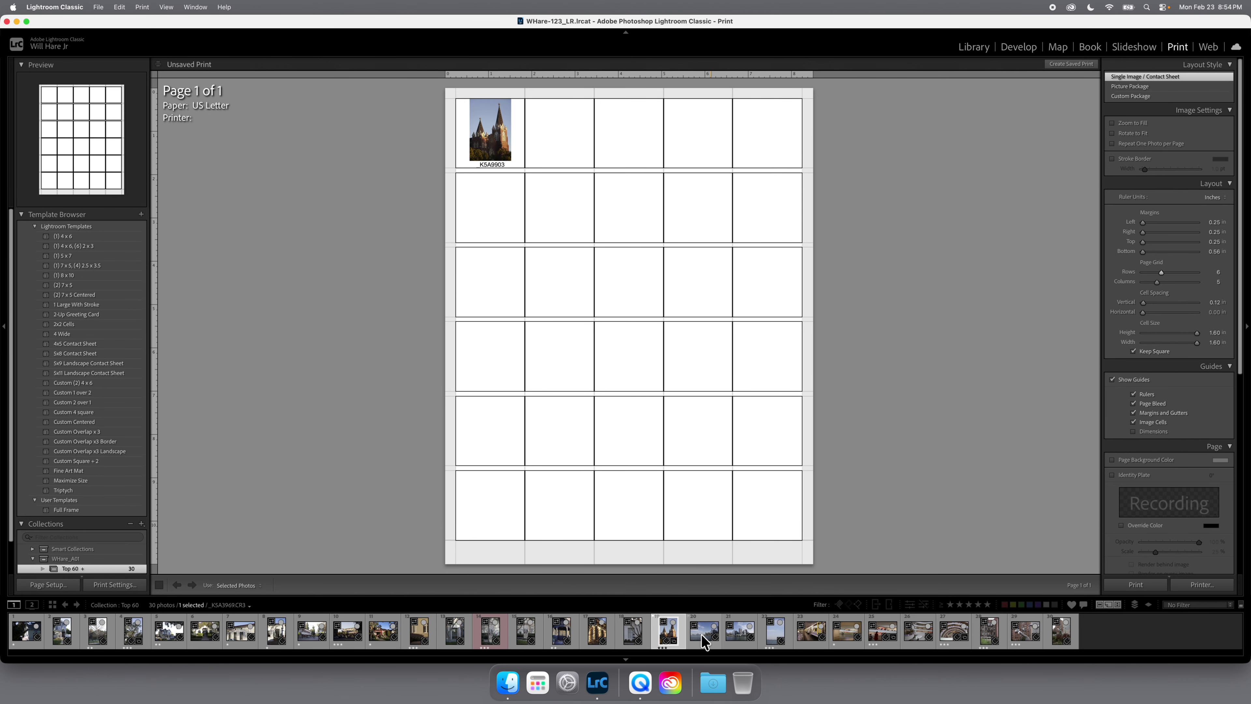
Step: Add the two skyline photos following the church photo to the sheet and set the horizontal cell spacing to 0.05 in
{"action": "left_click", "coordinate": [707, 642], "text": "super"}
{"action": "left_click", "coordinate": [740, 642], "text": "super"}
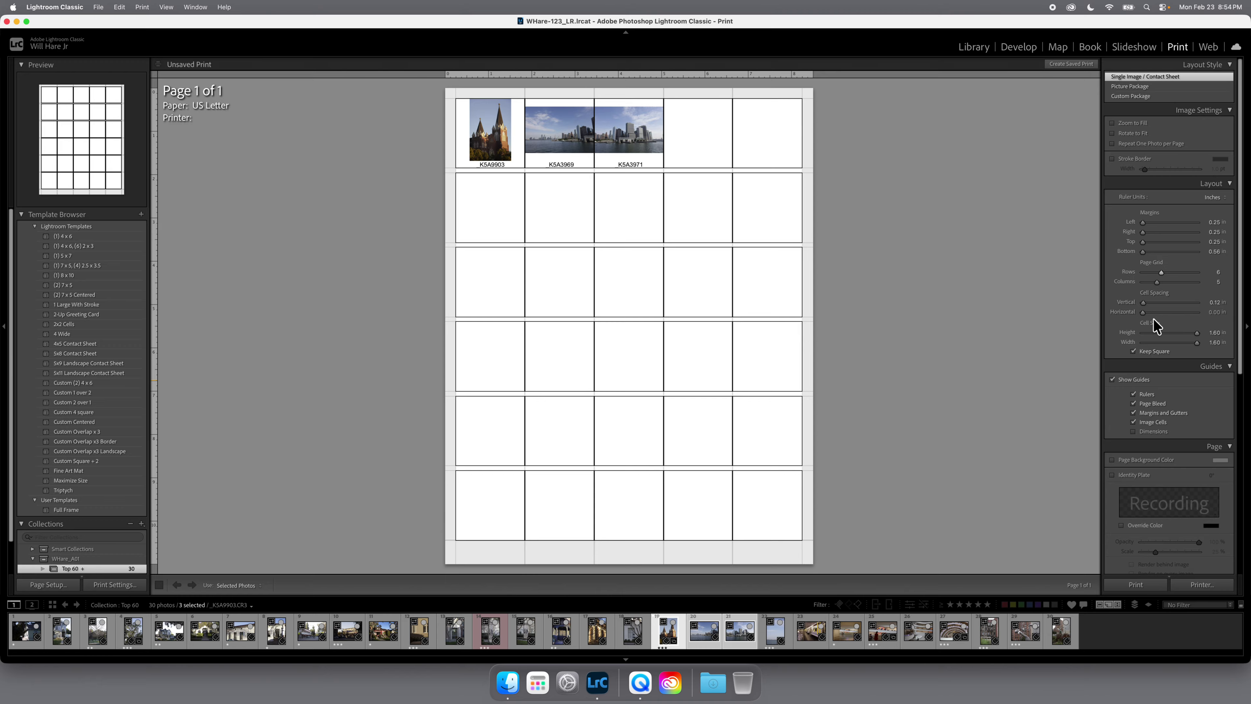
{"action": "left_click", "coordinate": [1214, 312]}
{"action": "key", "text": "BackSpace"}
{"action": "type", "text": ".05"}
{"action": "key", "text": "Tab"}
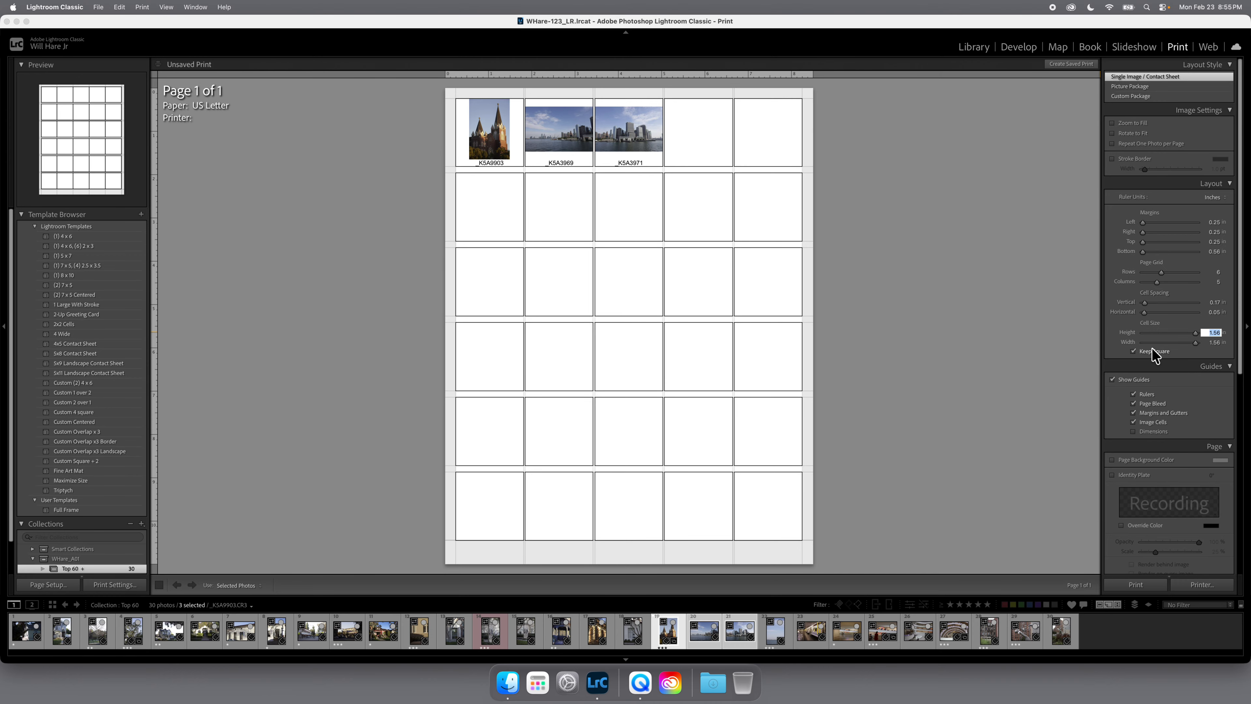
Step: Add a few more photos to the selection, and extend it to all photos in the Top 60 collection to fill the sheet
{"action": "left_click", "coordinate": [702, 635]}
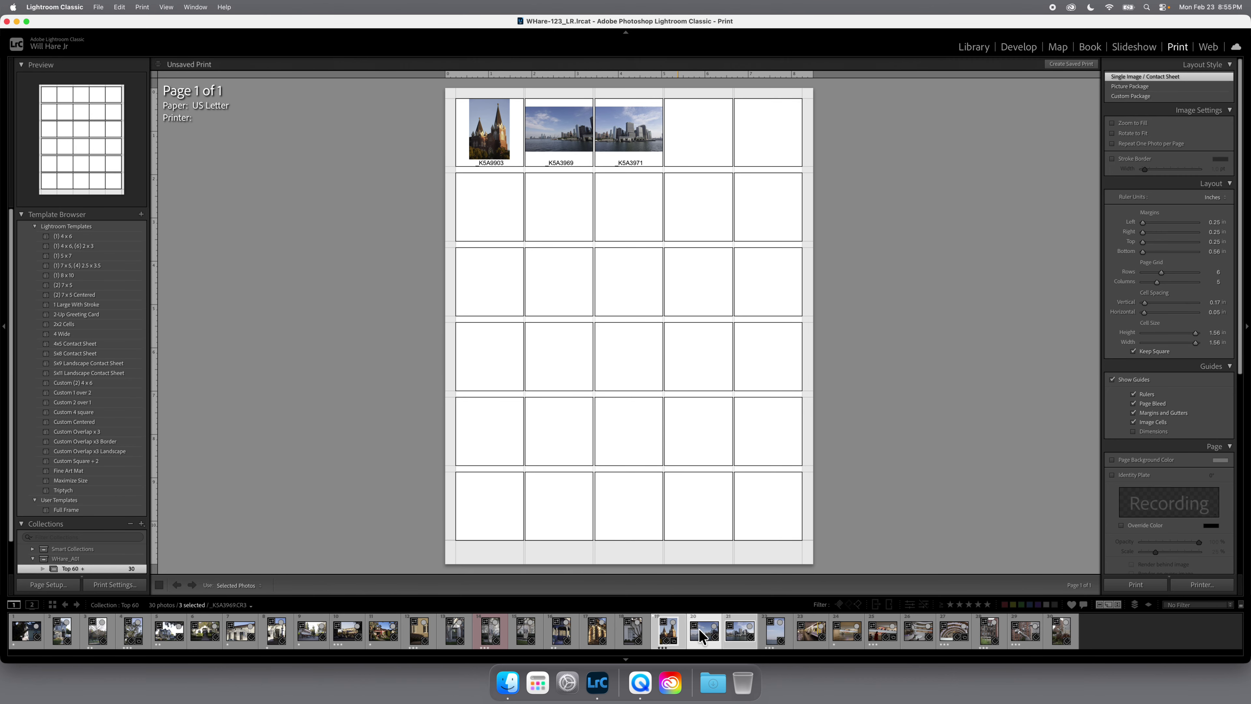
{"action": "left_click", "coordinate": [632, 631], "text": "super"}
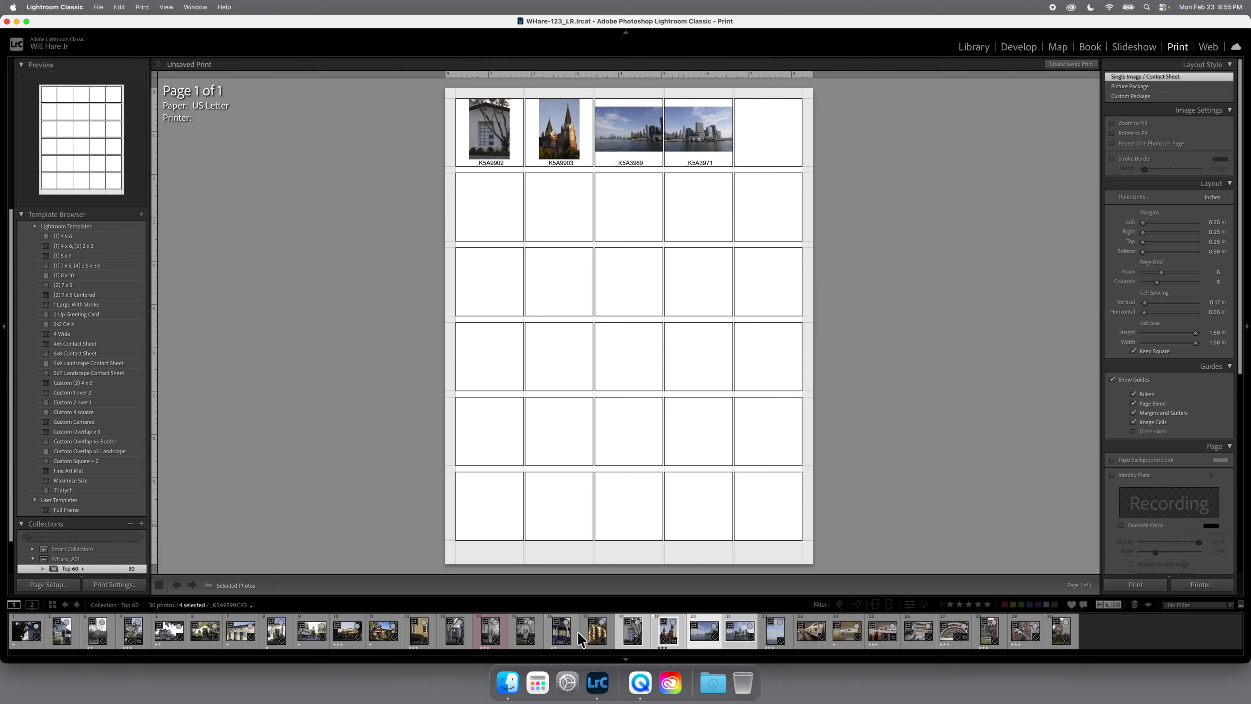
{"action": "left_click", "coordinate": [563, 640], "text": "super"}
{"action": "left_click", "coordinate": [831, 633], "text": "super"}
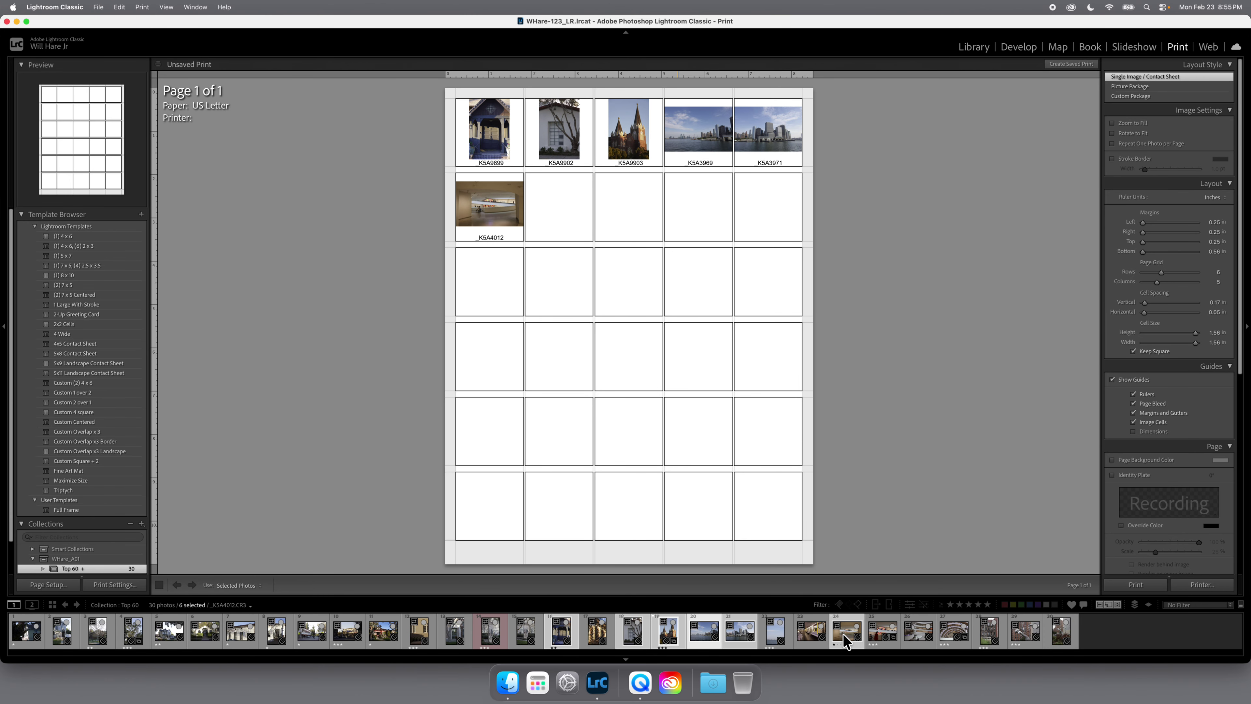
{"action": "key", "text": "super+z"}
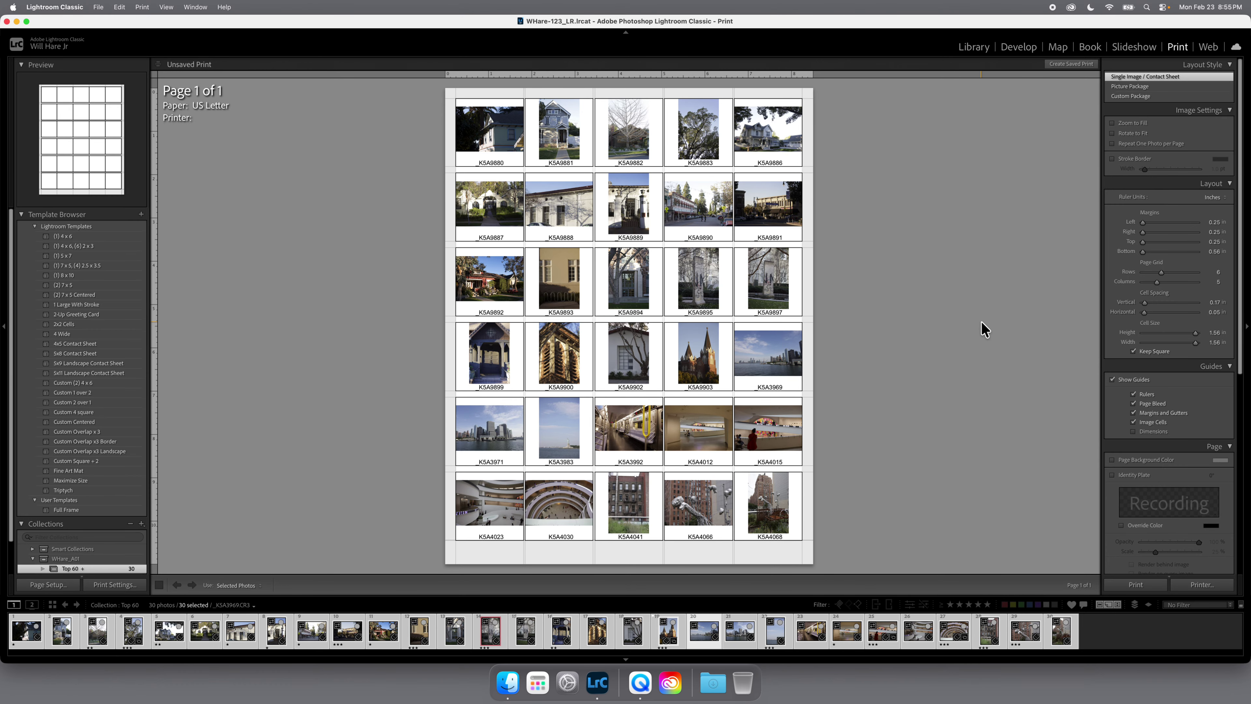
Step: Hide and restore the page guides, and turn the filename Photo Info captions off and back on
{"action": "left_click", "coordinate": [1113, 379]}
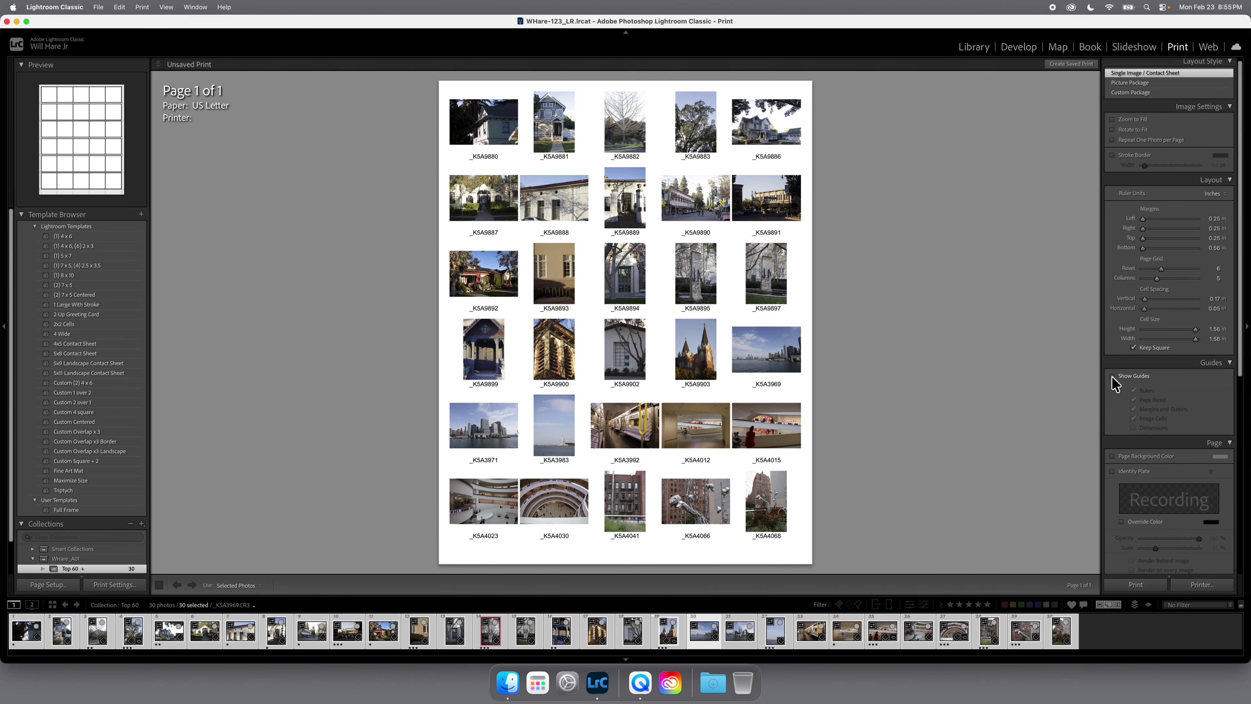
{"action": "left_click", "coordinate": [1113, 377]}
{"action": "scroll", "coordinate": [1151, 415], "scroll_direction": "down", "scroll_amount": 5}
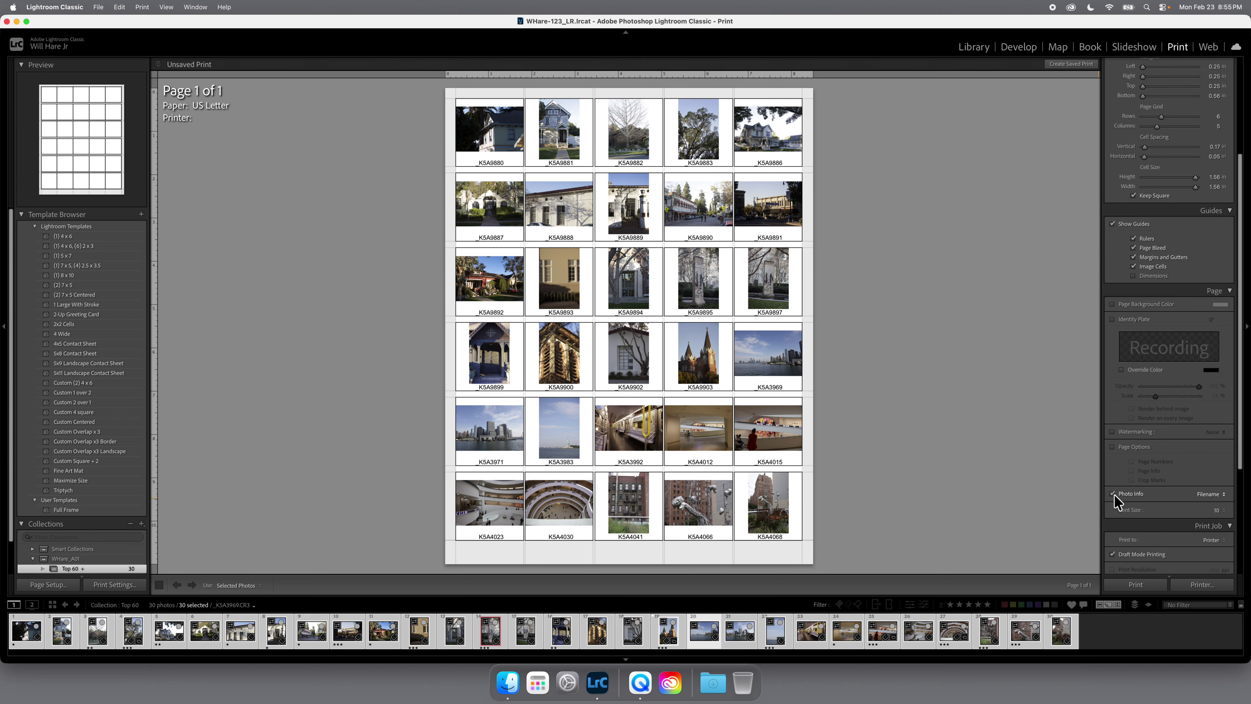
{"action": "left_click", "coordinate": [1112, 494]}
{"action": "left_click", "coordinate": [1112, 494]}
Step: Turn off Draft Mode Printing for the print job
{"action": "scroll", "coordinate": [1184, 443], "scroll_direction": "down", "scroll_amount": 5}
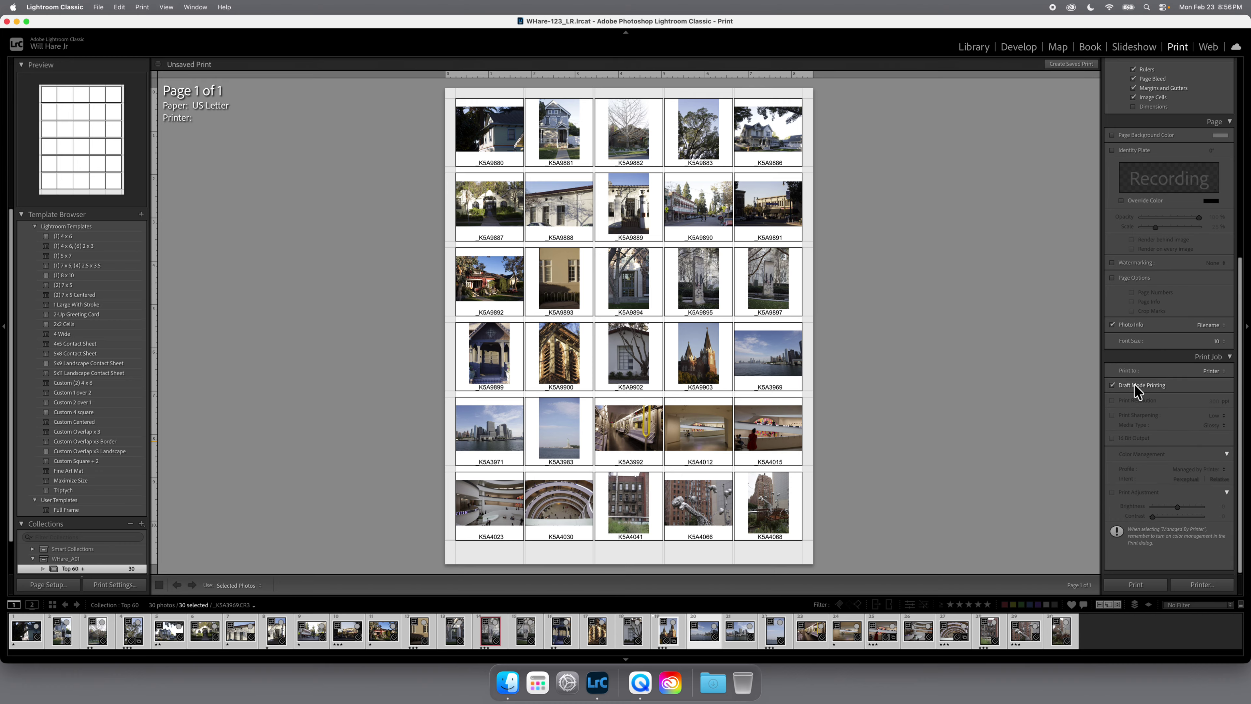
{"action": "left_click", "coordinate": [1112, 385]}
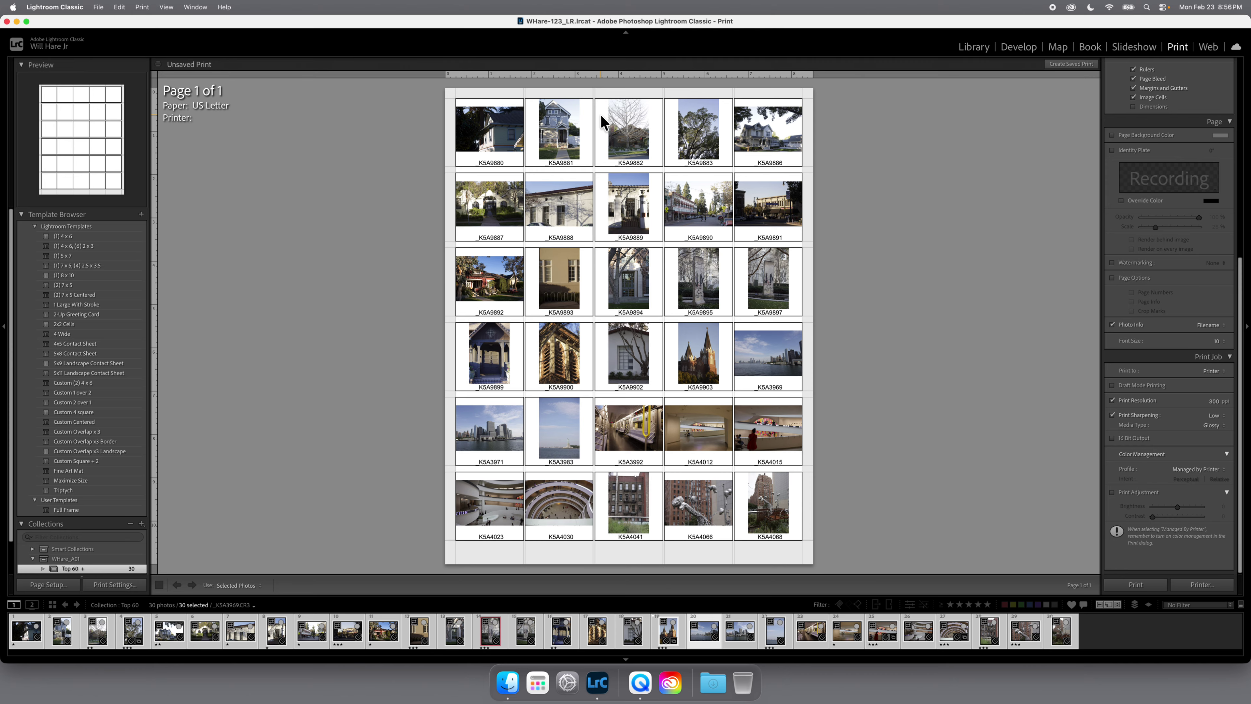
Step: Save the current layout as a new template named "Contact Sheet" in the User Templates folder
{"action": "left_click", "coordinate": [34, 227]}
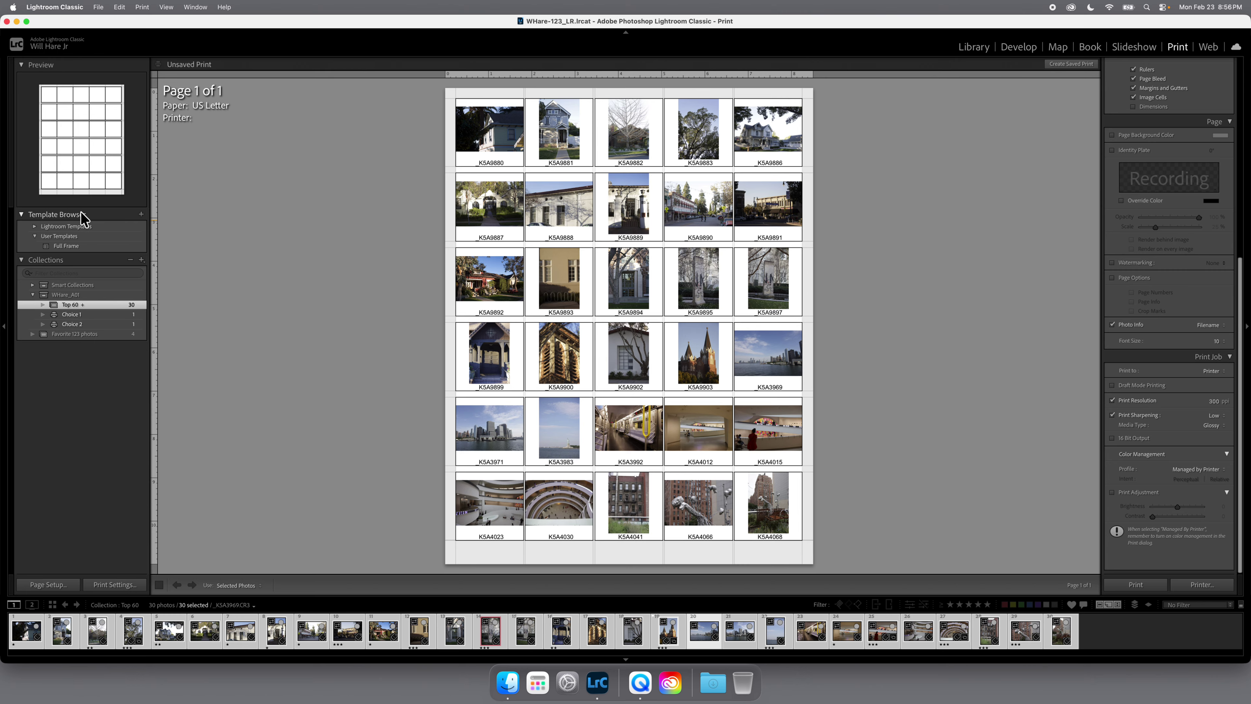
{"action": "left_click", "coordinate": [140, 214]}
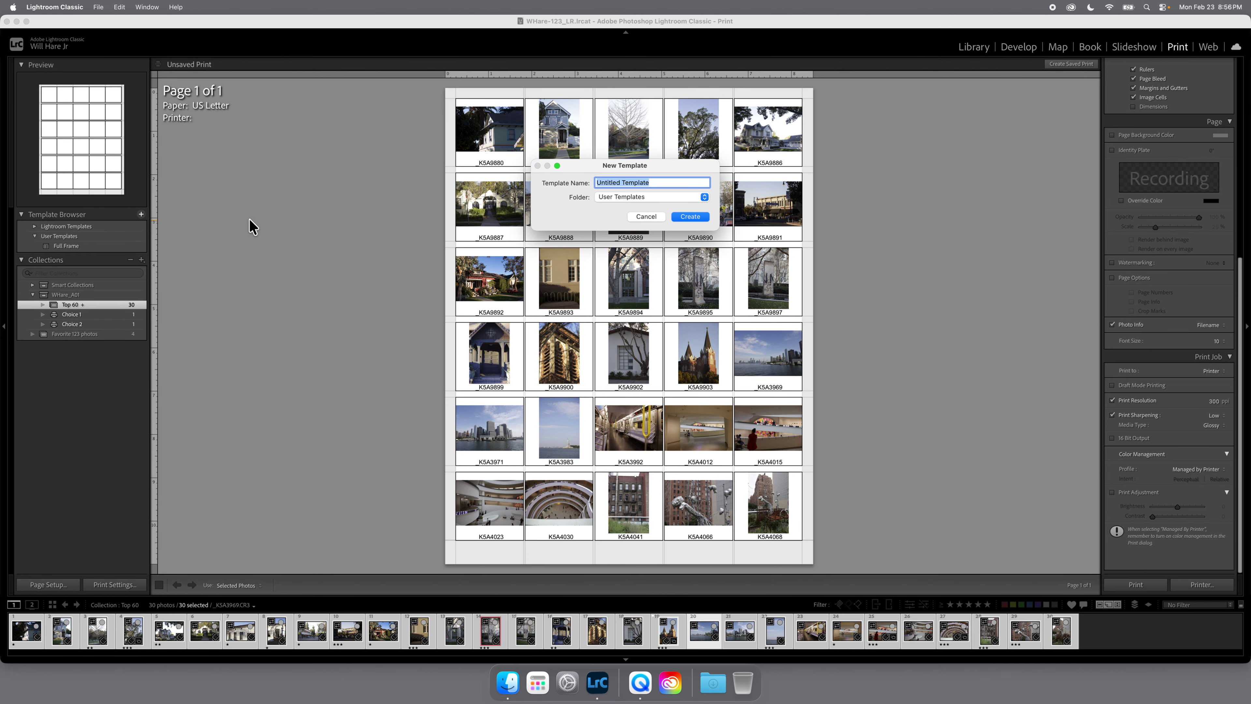
{"action": "type", "text": "Contact Sheet"}
{"action": "left_click", "coordinate": [691, 217]}
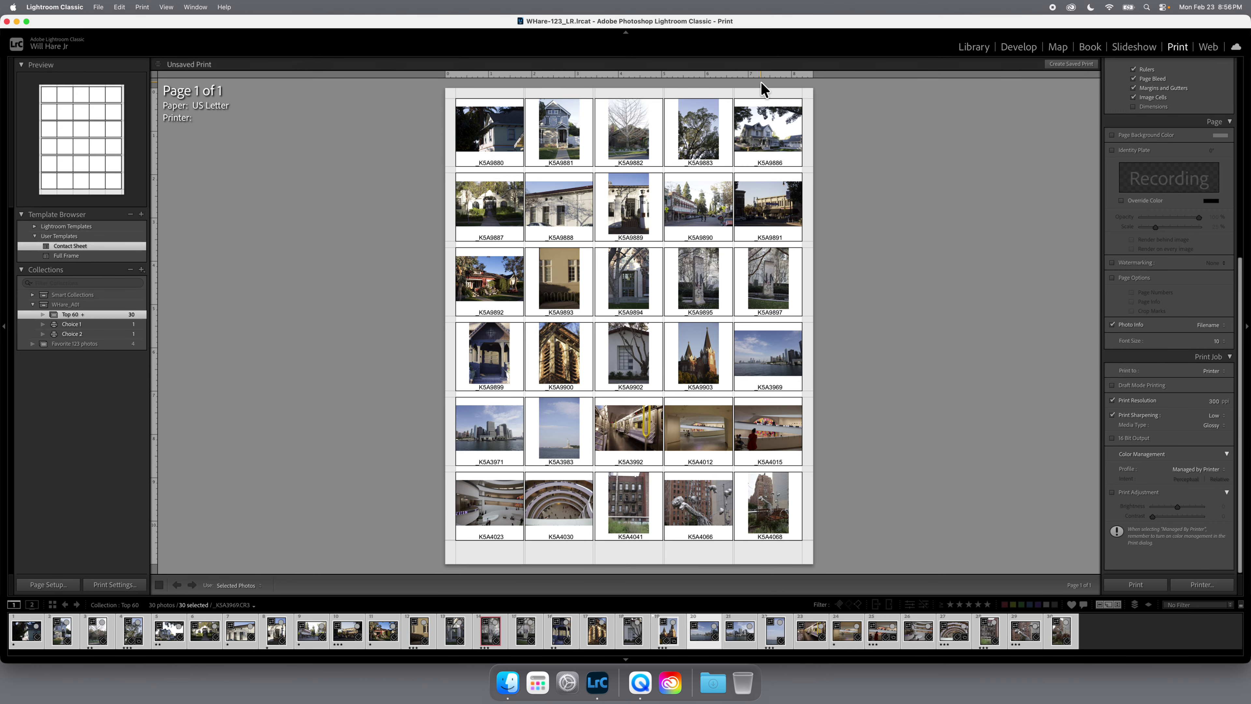
Step: Create a saved print named "Contact Sheet" inside the WHare_A01 collection set
{"action": "left_click", "coordinate": [1069, 64]}
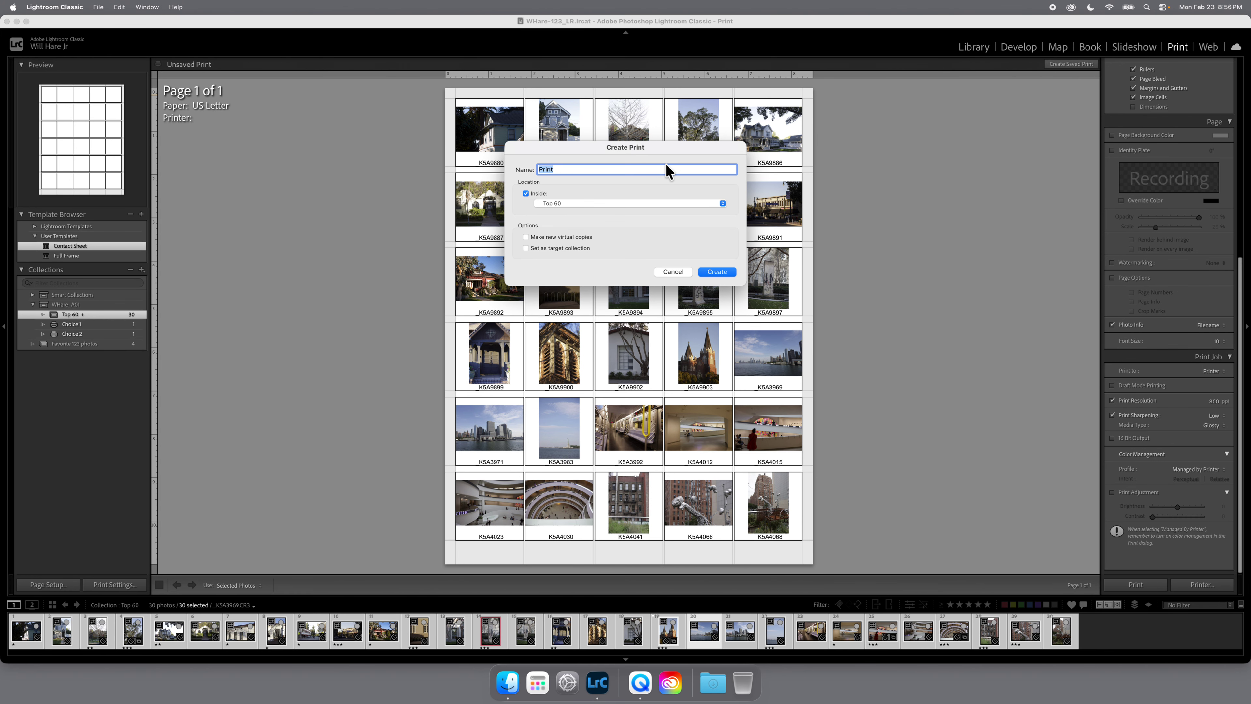
{"action": "type", "text": "Contact Sheet"}
{"action": "left_click", "coordinate": [568, 205]}
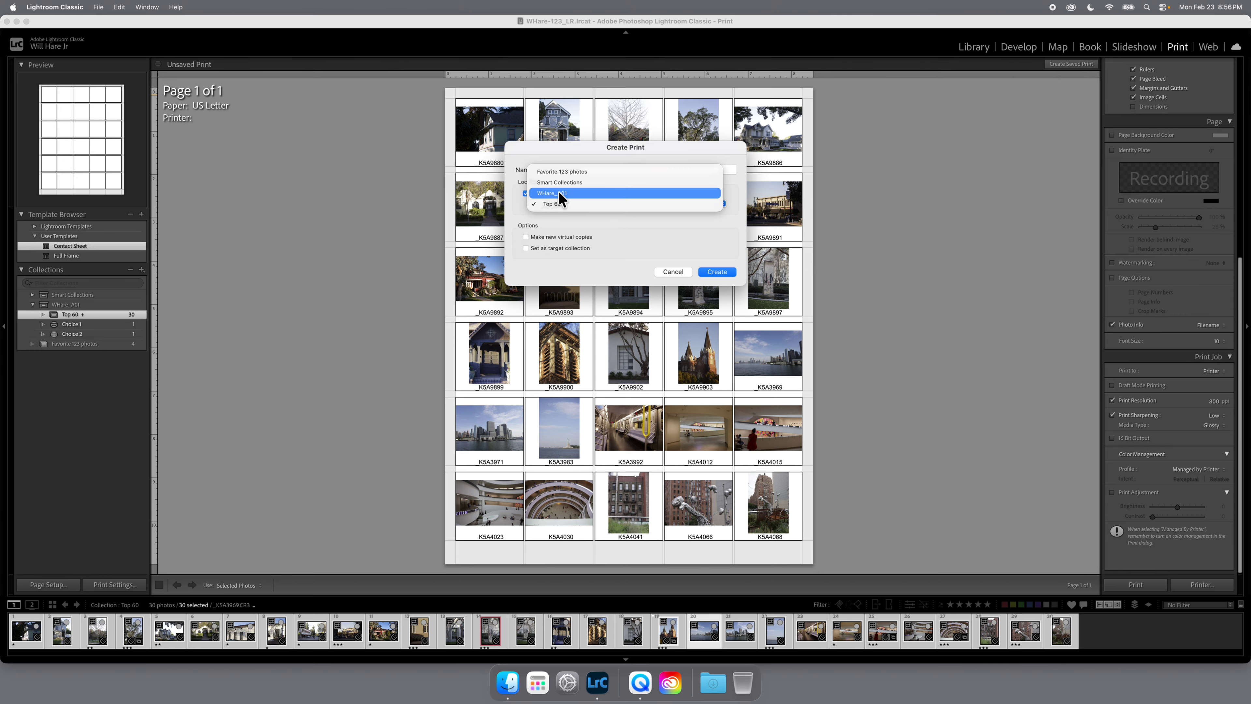
{"action": "left_click", "coordinate": [547, 194]}
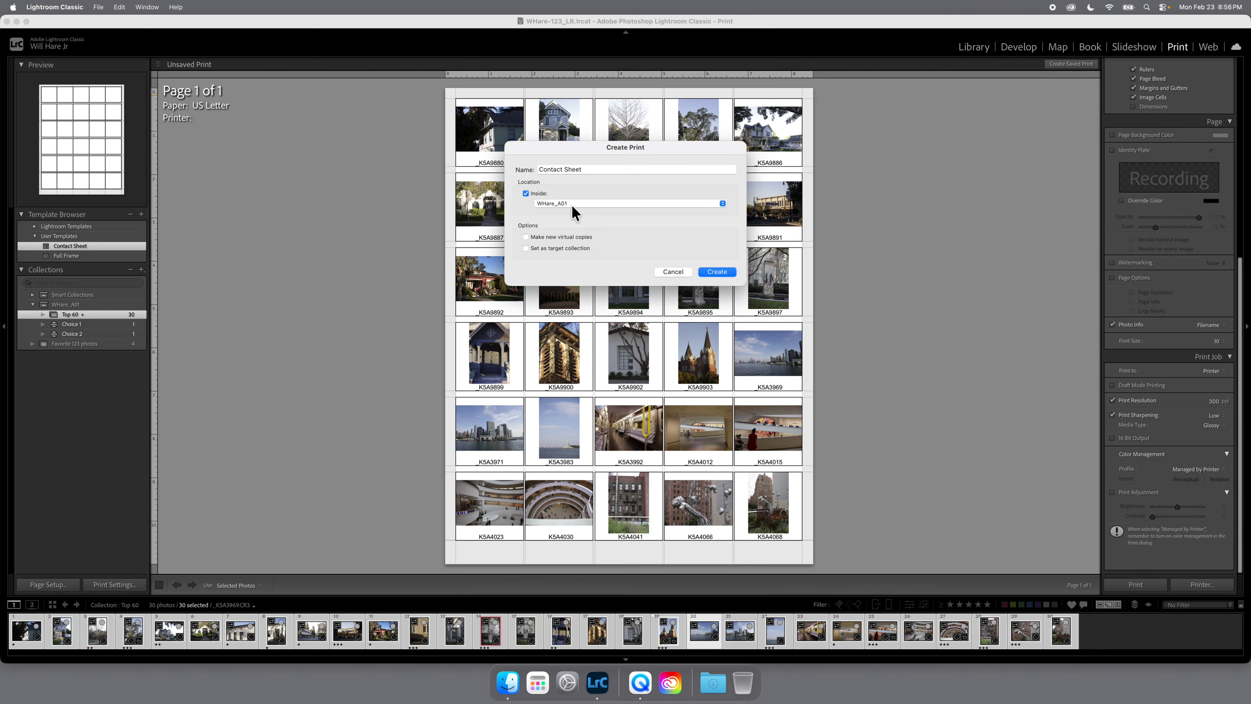
{"action": "left_click", "coordinate": [719, 272]}
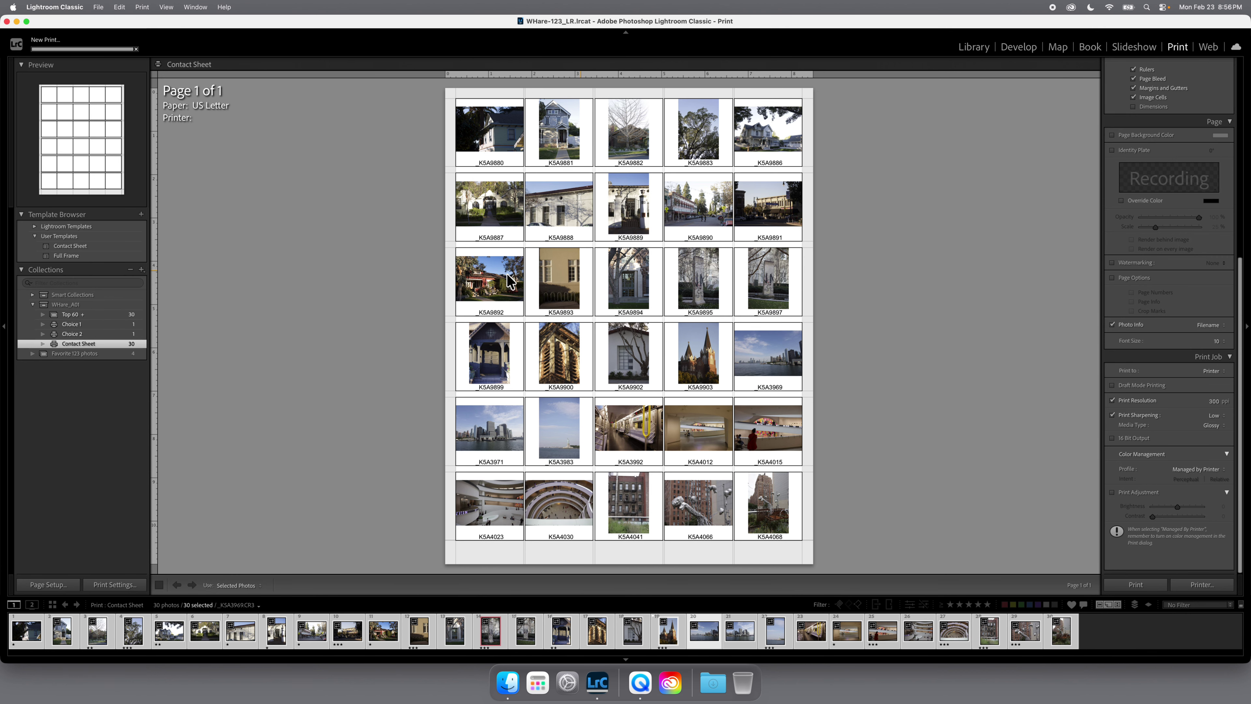